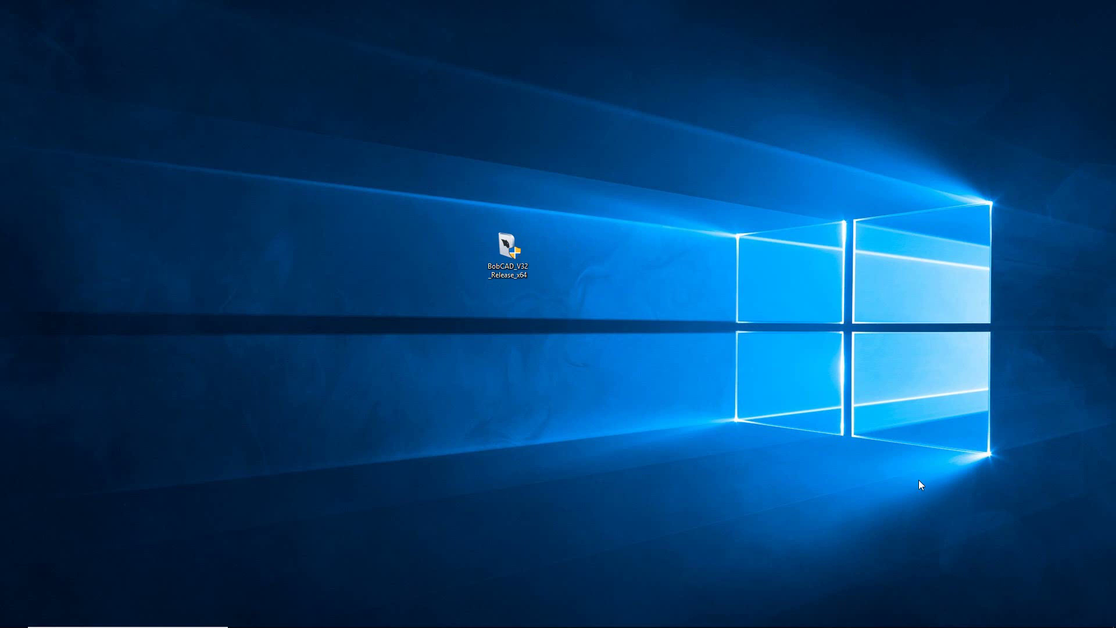
Launch the BobCAD-CAM V32 installer with English (United States) and pass the Welcome page
{"action": "left_click", "coordinate": [509, 252]}
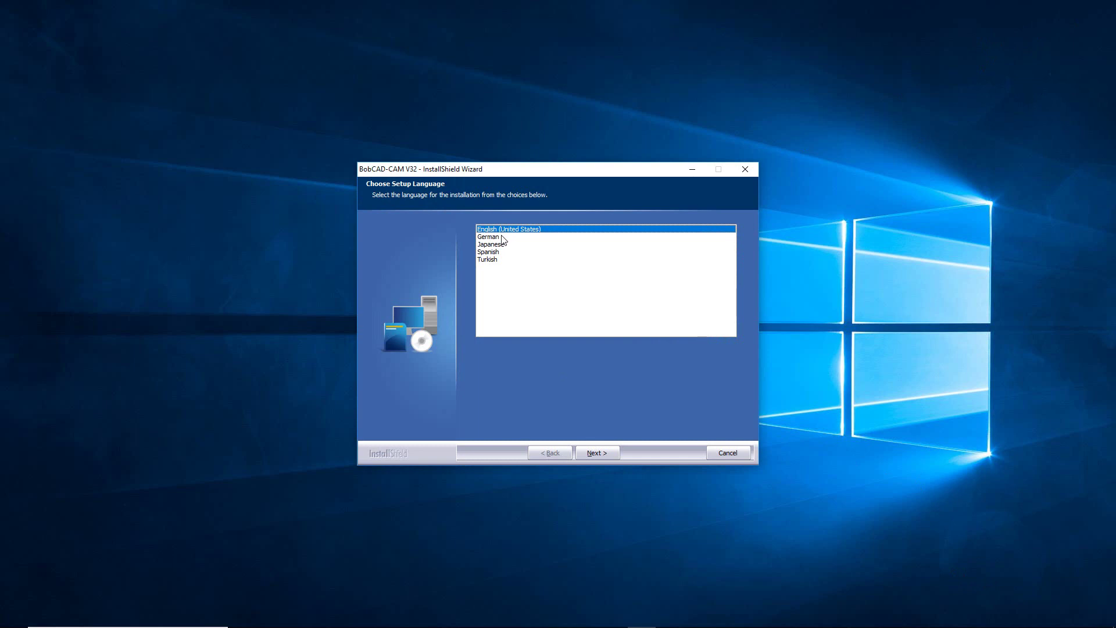
{"action": "left_click", "coordinate": [594, 454]}
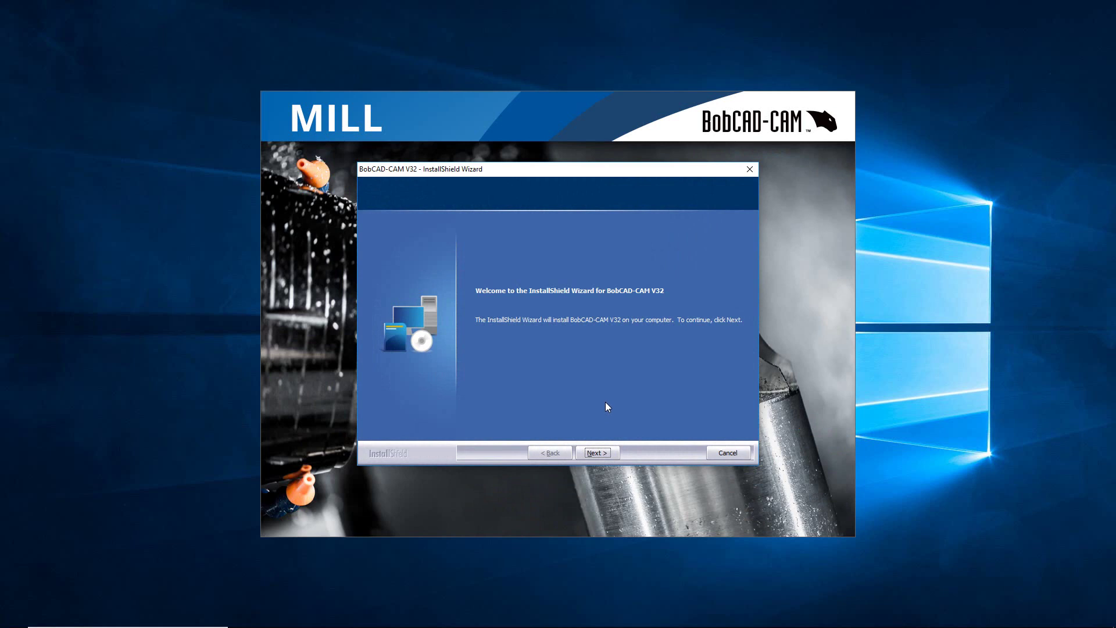
{"action": "left_click", "coordinate": [600, 453]}
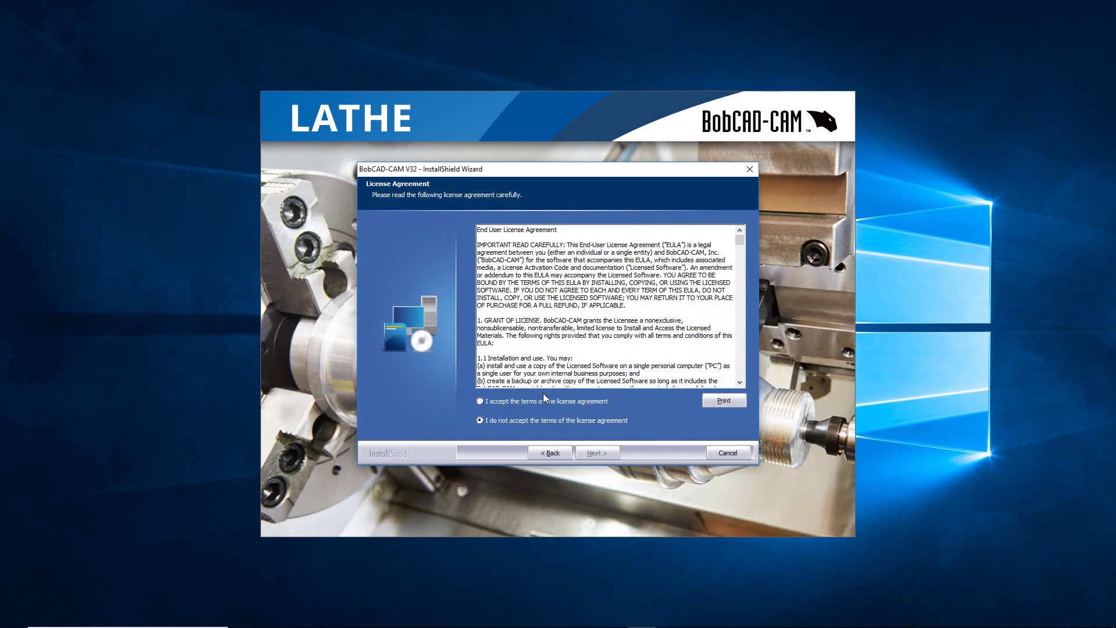
Accept the license agreement terms and continue to the Setup Type page
{"action": "left_click", "coordinate": [539, 402]}
{"action": "left_click", "coordinate": [594, 454]}
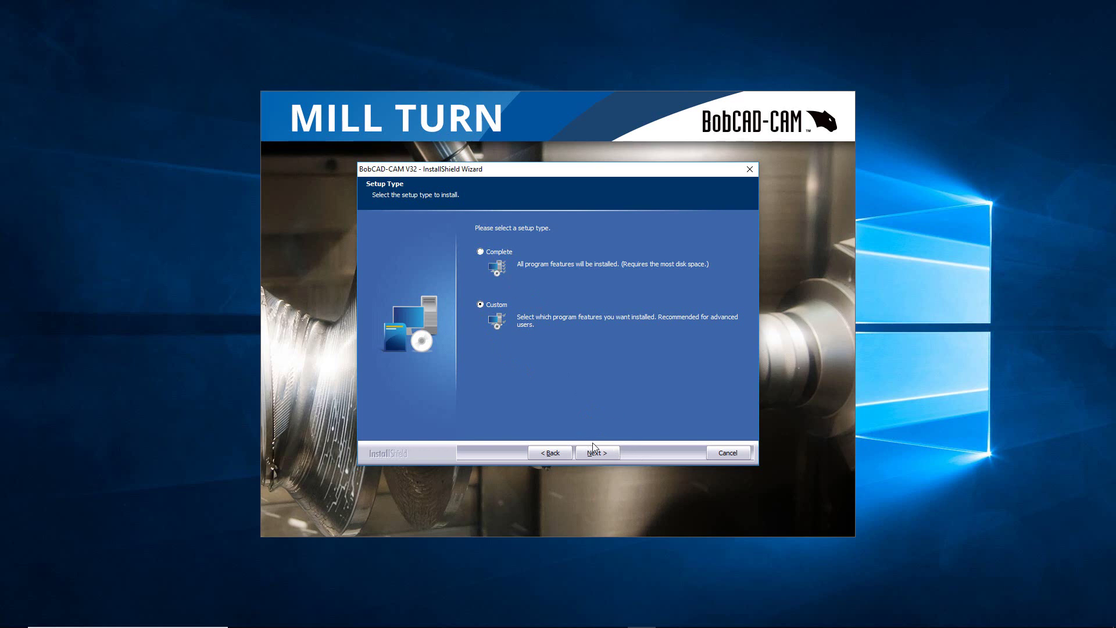
Continue with Custom setup, checking BobCAD-CAM, BobCAD-CAM License Server and NC Editor features
{"action": "left_click", "coordinate": [592, 452]}
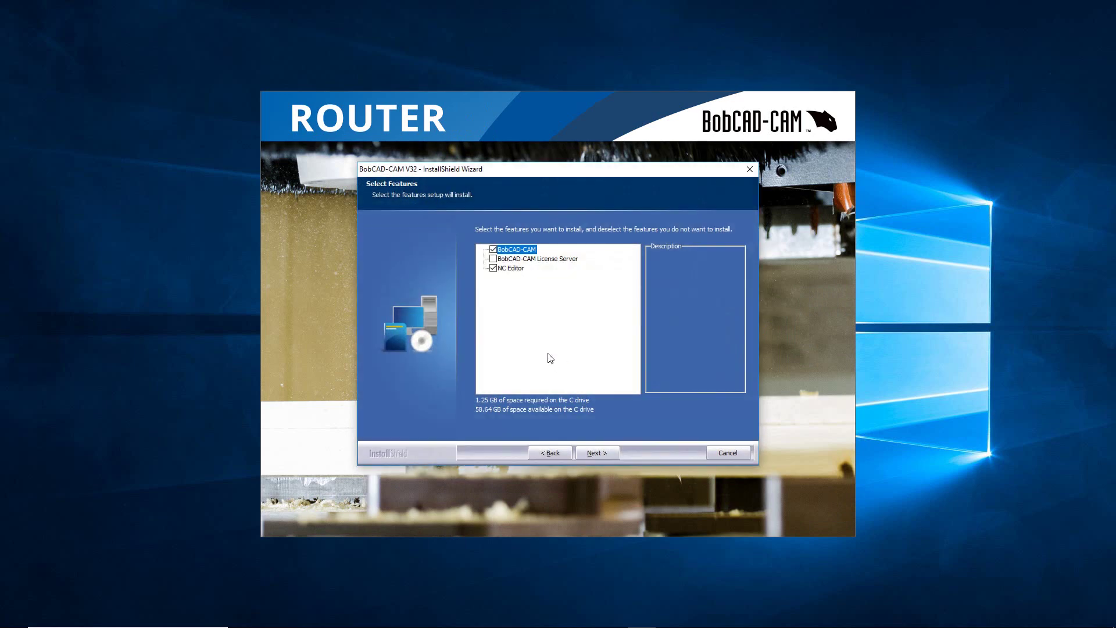
{"action": "left_click", "coordinate": [493, 250]}
{"action": "left_click", "coordinate": [493, 268]}
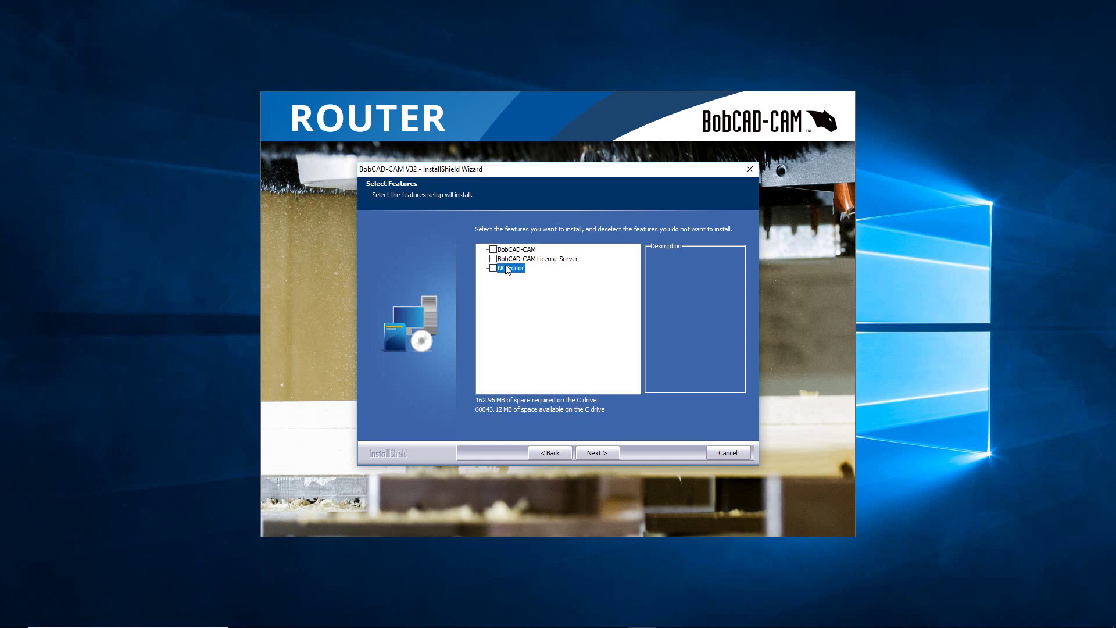
{"action": "left_click", "coordinate": [493, 259]}
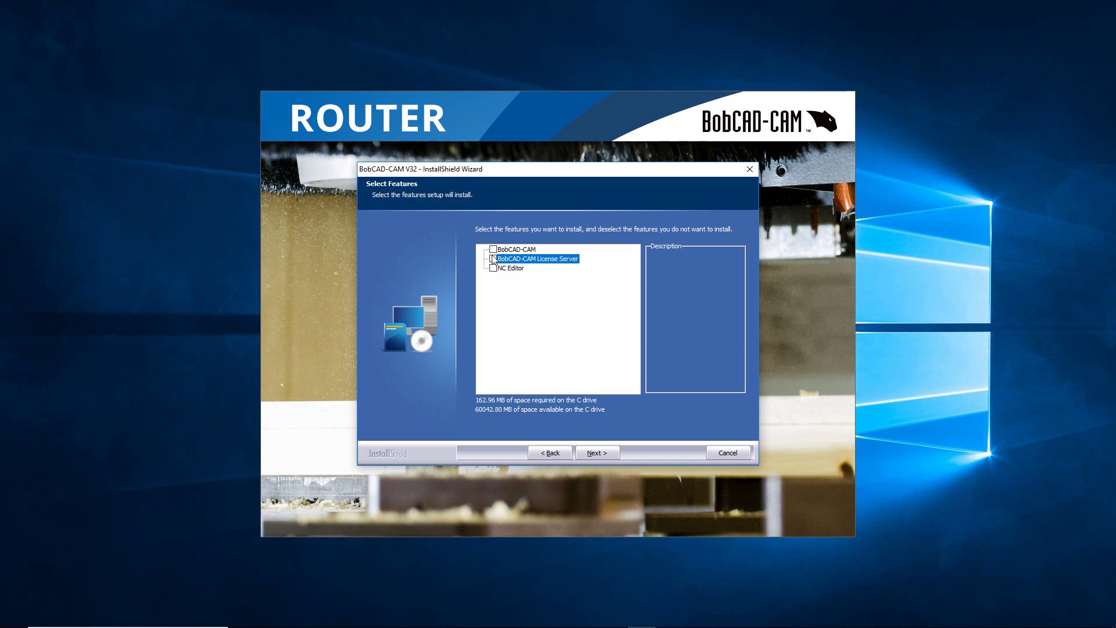
{"action": "left_click", "coordinate": [493, 250]}
{"action": "left_click", "coordinate": [493, 268]}
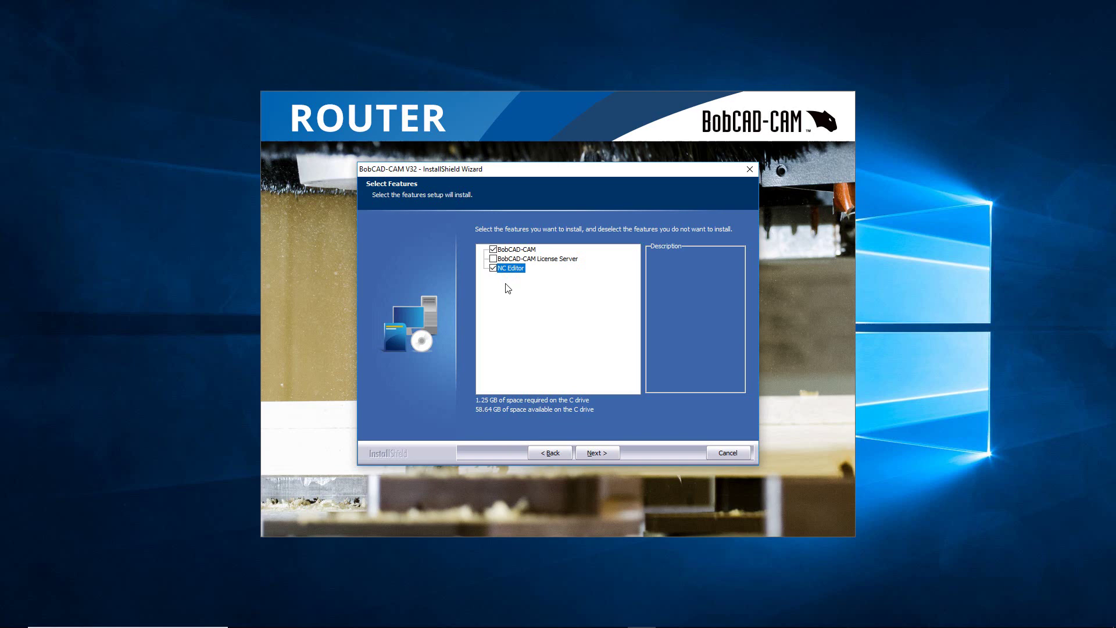
{"action": "left_click", "coordinate": [497, 262]}
{"action": "left_click", "coordinate": [493, 259]}
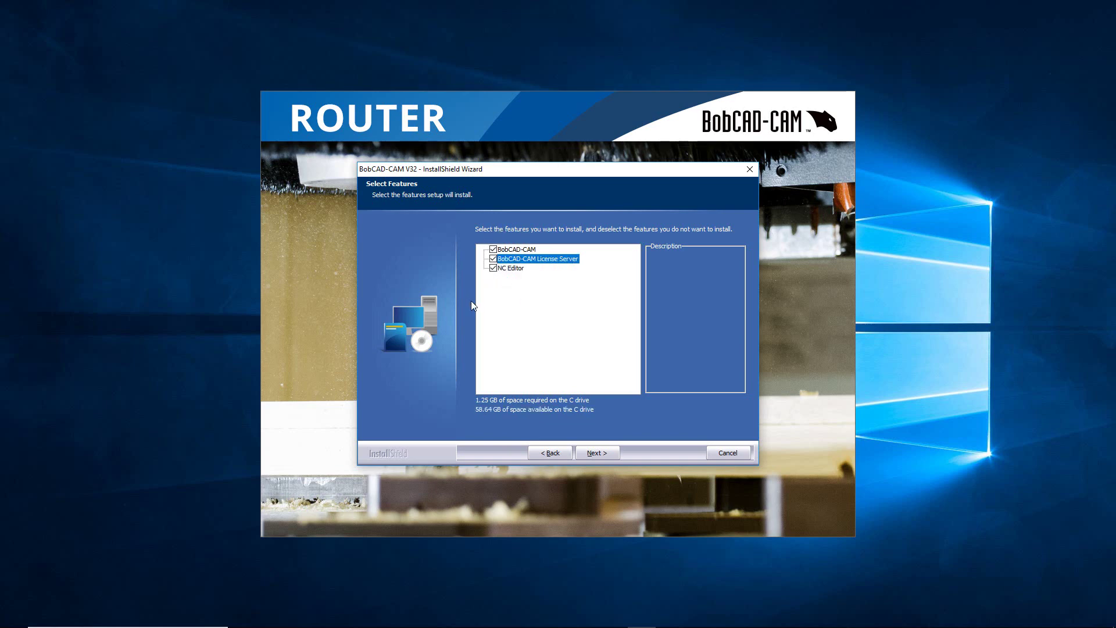
{"action": "left_click", "coordinate": [594, 453]}
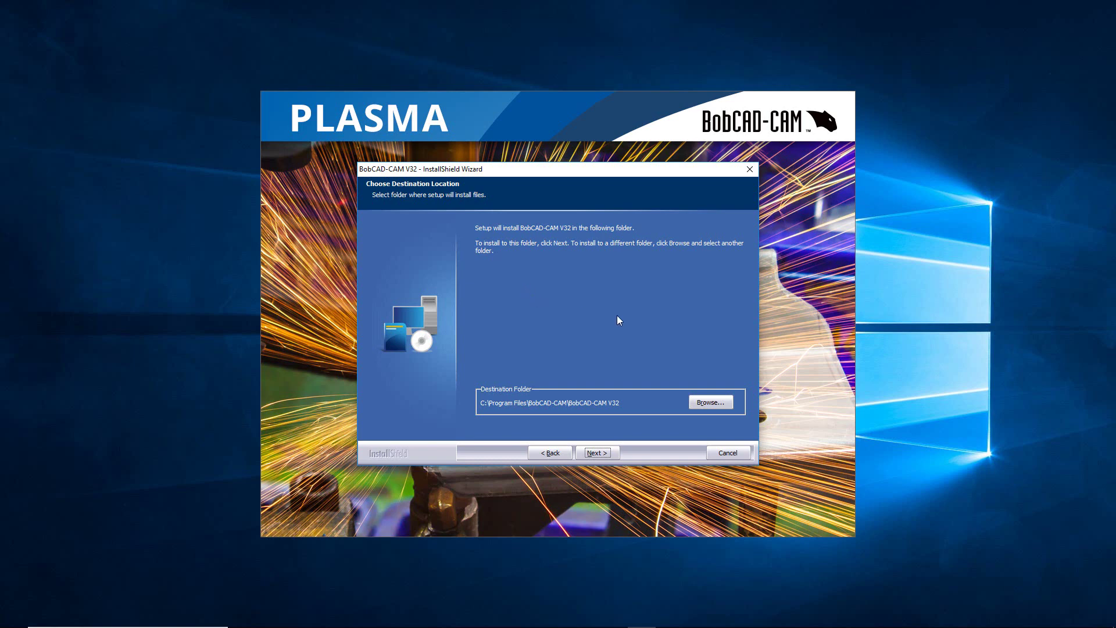
{"action": "left_click", "coordinate": [711, 403]}
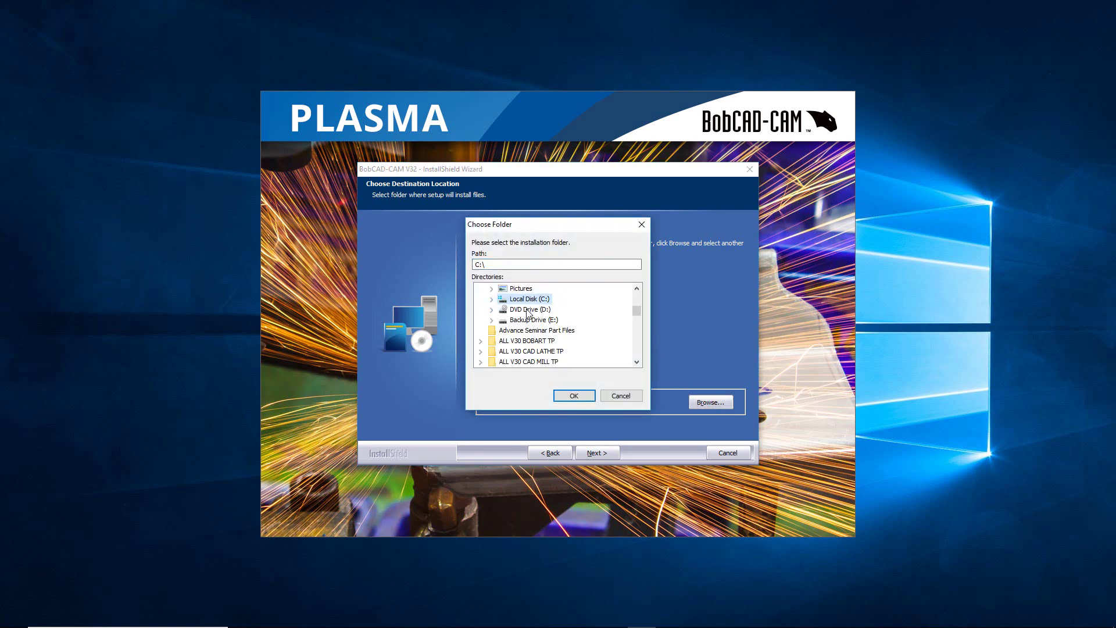
{"action": "double_click", "coordinate": [498, 299]}
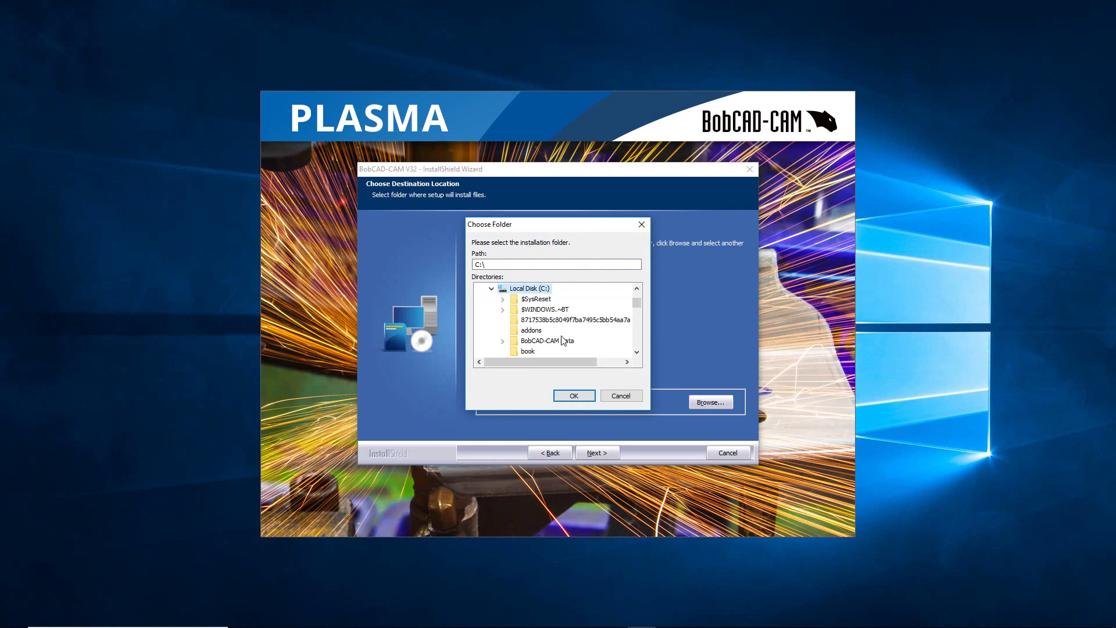
{"action": "scroll", "coordinate": [563, 340], "scroll_direction": "down", "scroll_amount": 5}
{"action": "left_click", "coordinate": [615, 397]}
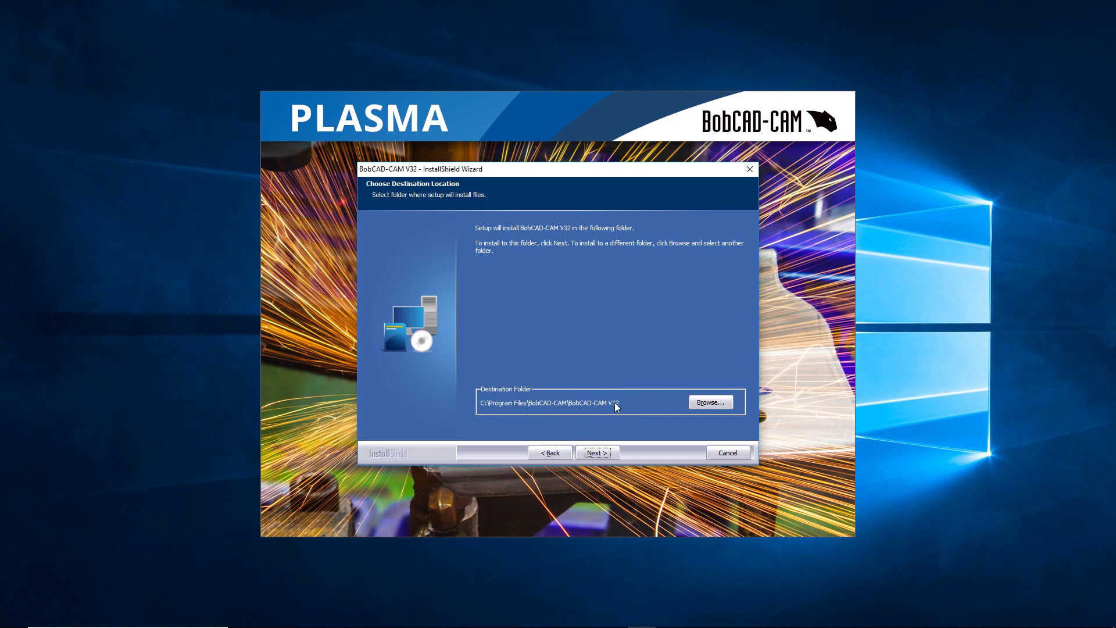
Keep the default program folder and data folder C:\BobCAD-CAM Data\BobCAD-CAM V32
{"action": "left_click", "coordinate": [603, 453]}
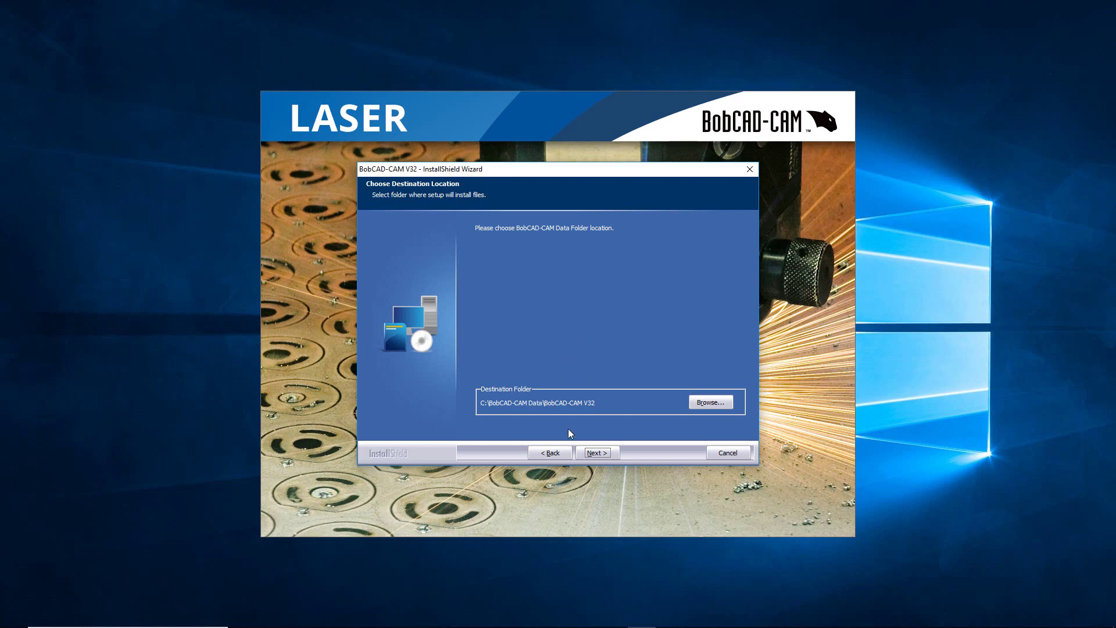
{"action": "left_click", "coordinate": [562, 452]}
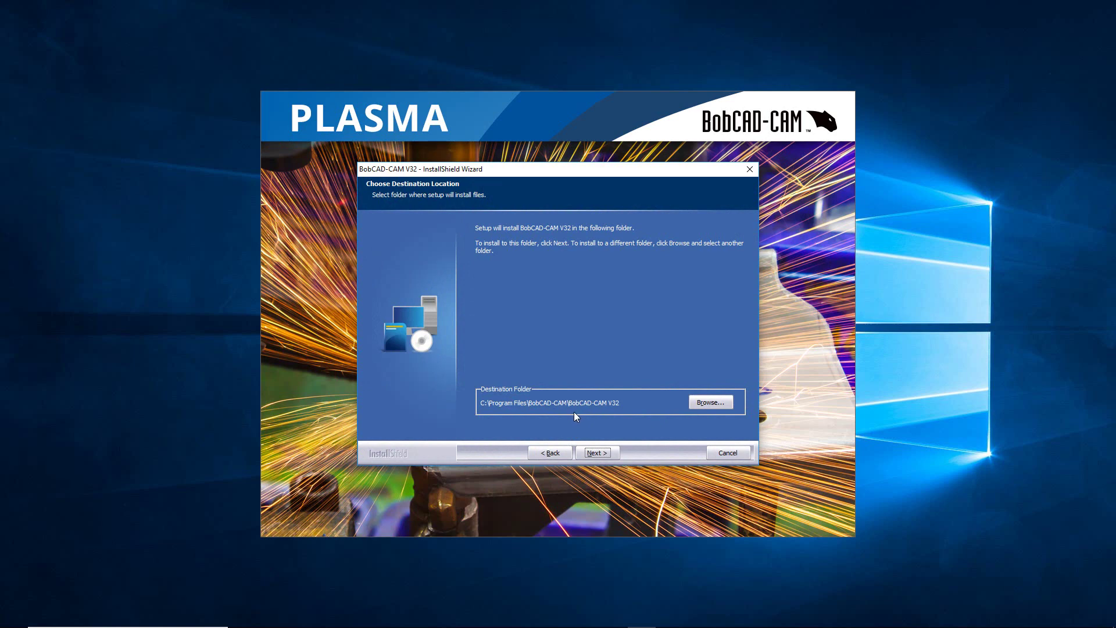
{"action": "key", "text": "Return"}
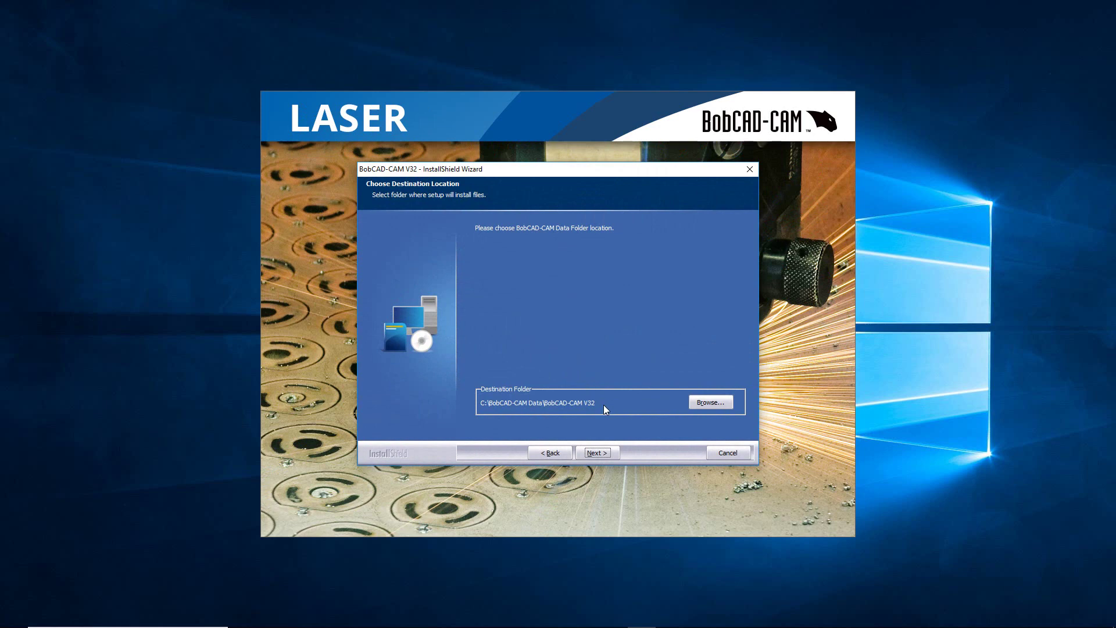
{"action": "left_click", "coordinate": [707, 401]}
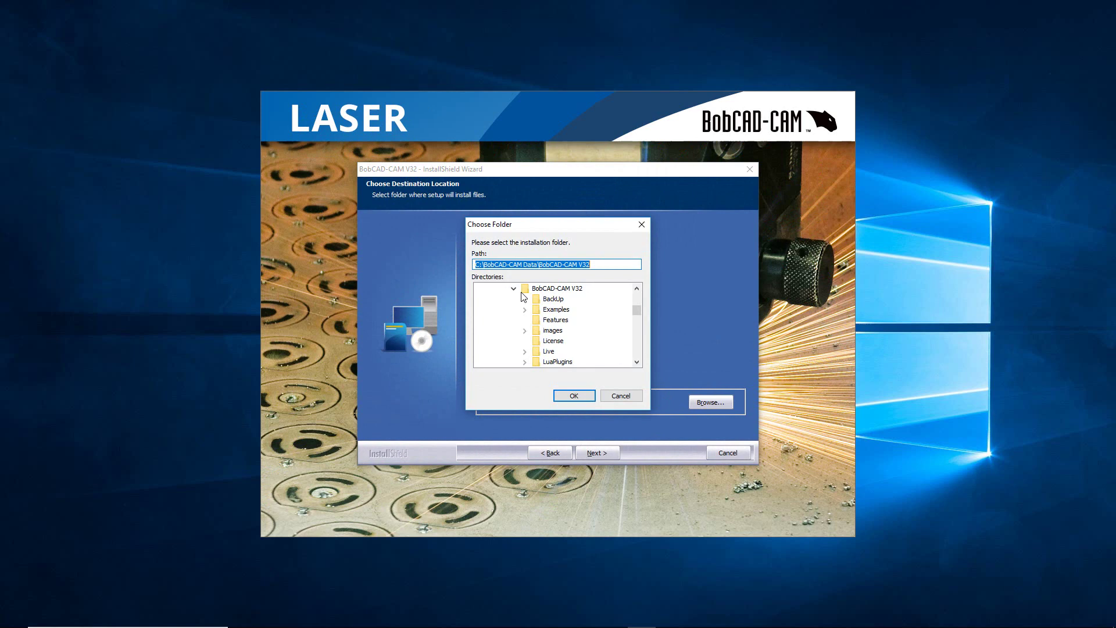
{"action": "left_click", "coordinate": [620, 398]}
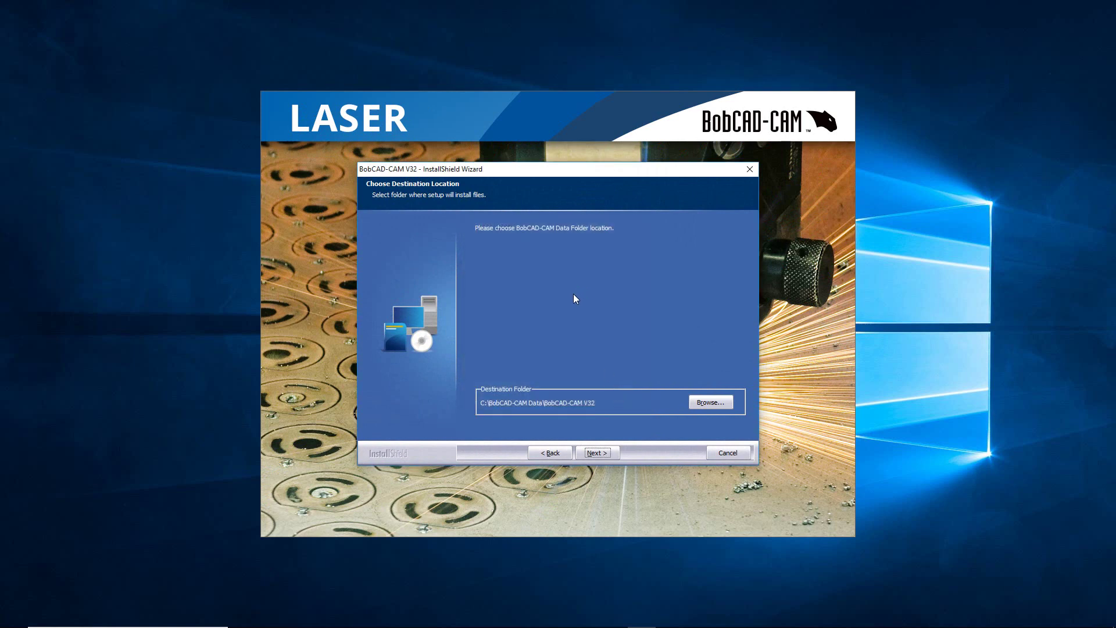
{"action": "left_click", "coordinate": [597, 452]}
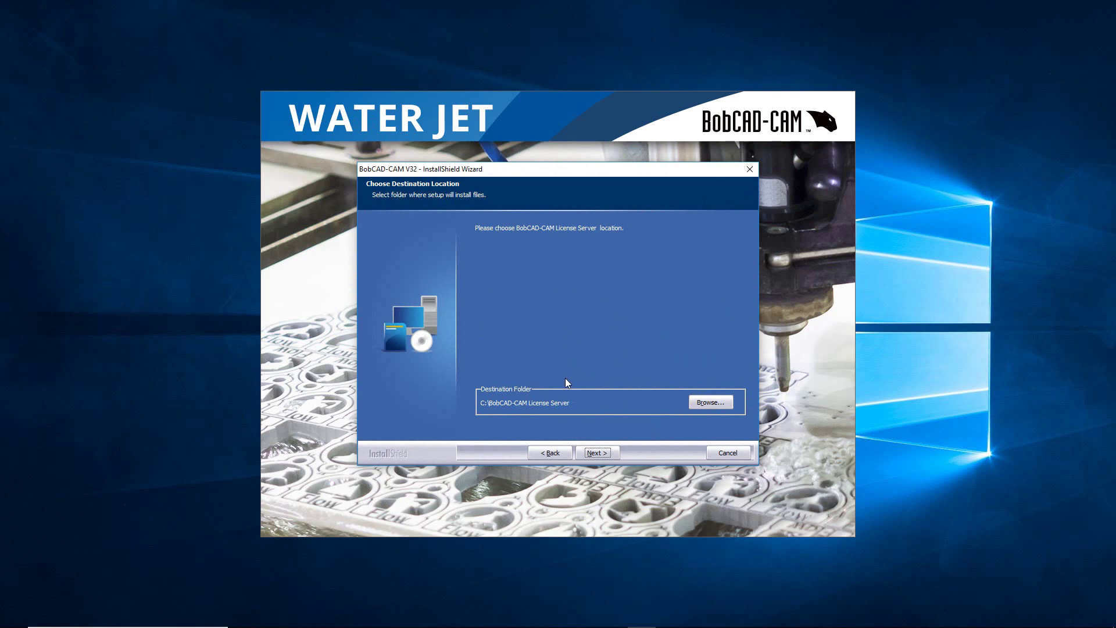
Accept C:\BobCAD-CAM License Server as the License Server folder
{"action": "left_click", "coordinate": [596, 453]}
Keep NC Editor at C:\Program Files\NCEditor V1 and run the BobCAD-CAM V32 installation
{"action": "left_click", "coordinate": [594, 453]}
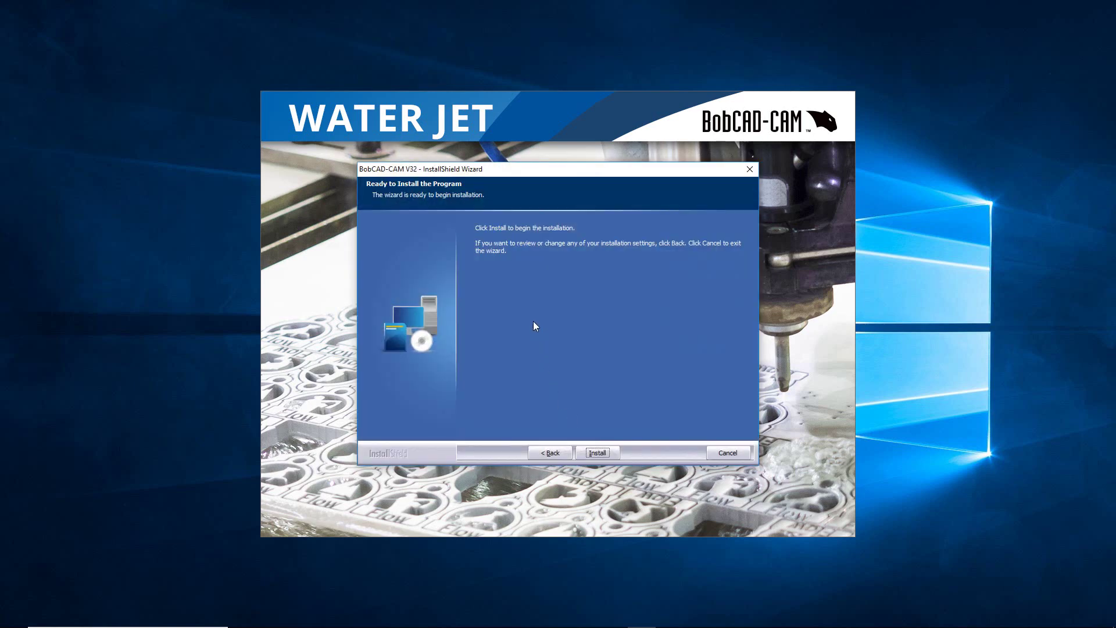
{"action": "left_click", "coordinate": [598, 454]}
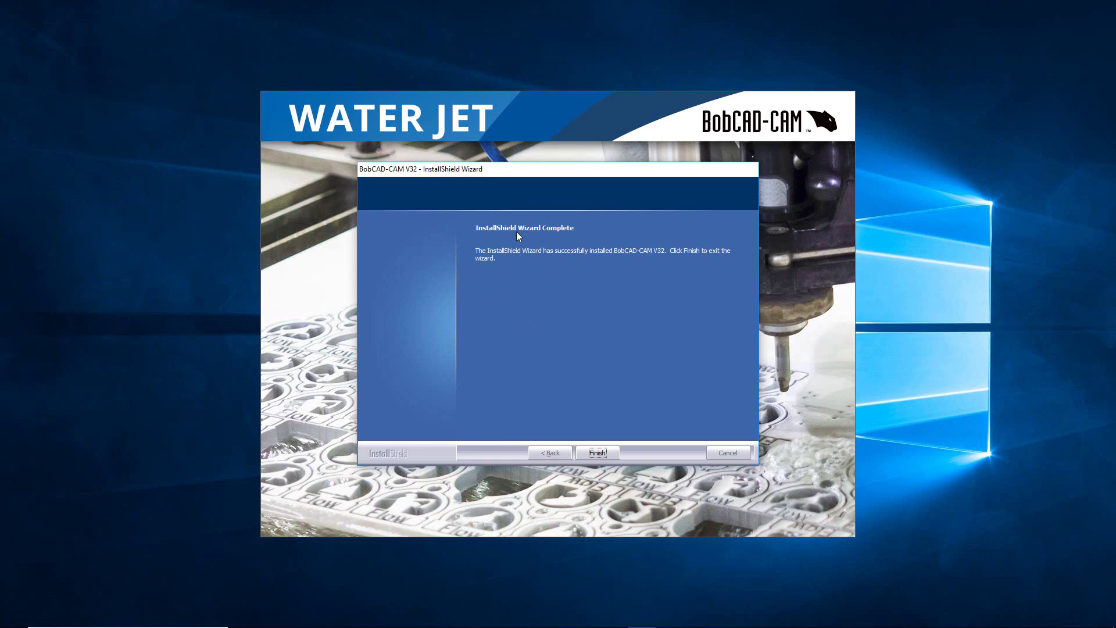
Finish and exit the InstallShield Wizard
{"action": "left_click", "coordinate": [598, 452]}
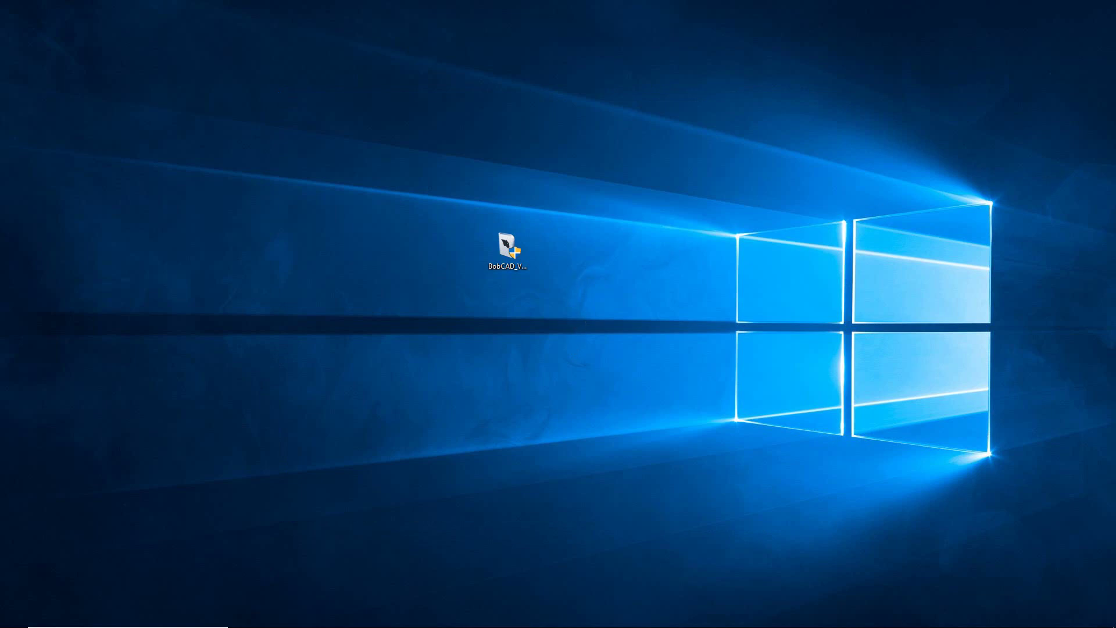
Move the BobCAD-CAM v32 shortcut beside the installer icon and launch it to an empty BobCAD1 document
{"action": "left_click_drag", "start_coordinate": [1106, 233], "coordinate": [577, 246]}
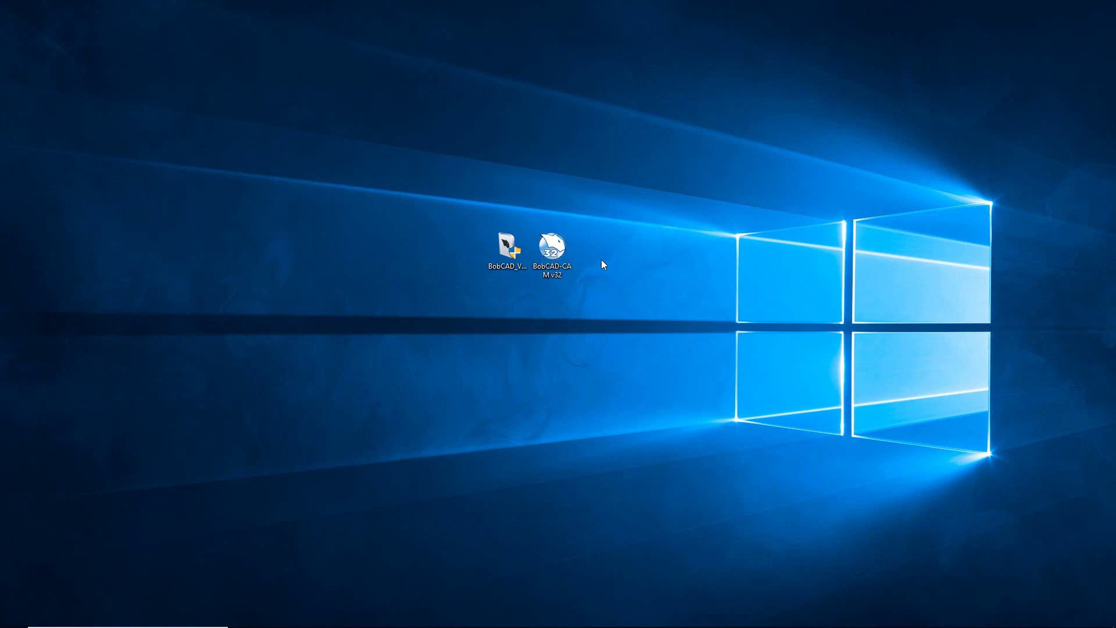
{"action": "left_click", "coordinate": [553, 252]}
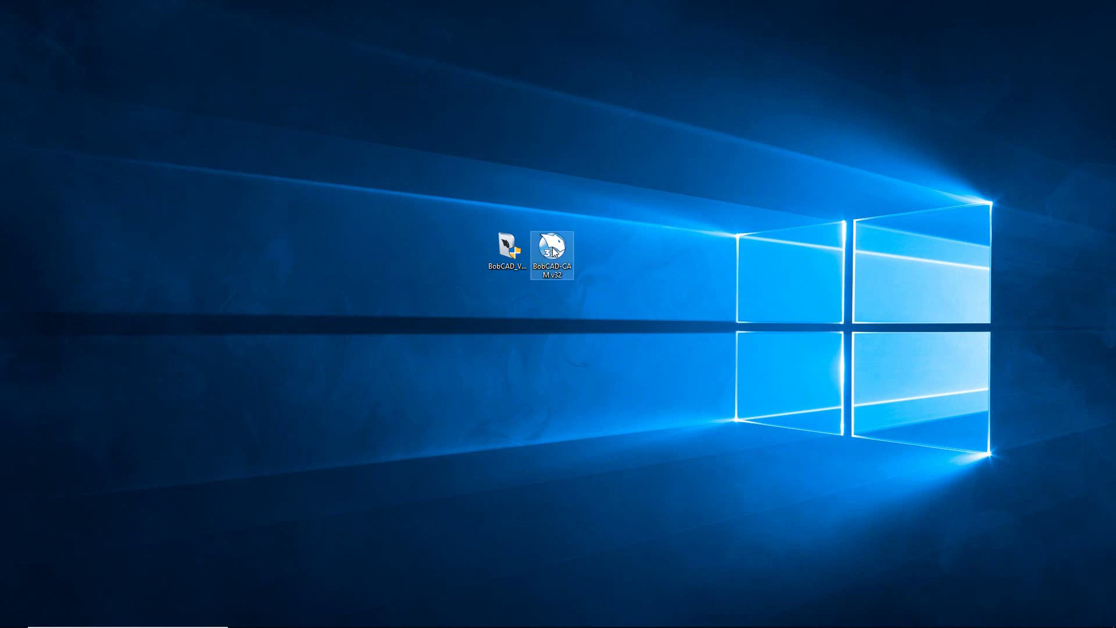
{"action": "double_click", "coordinate": [553, 252]}
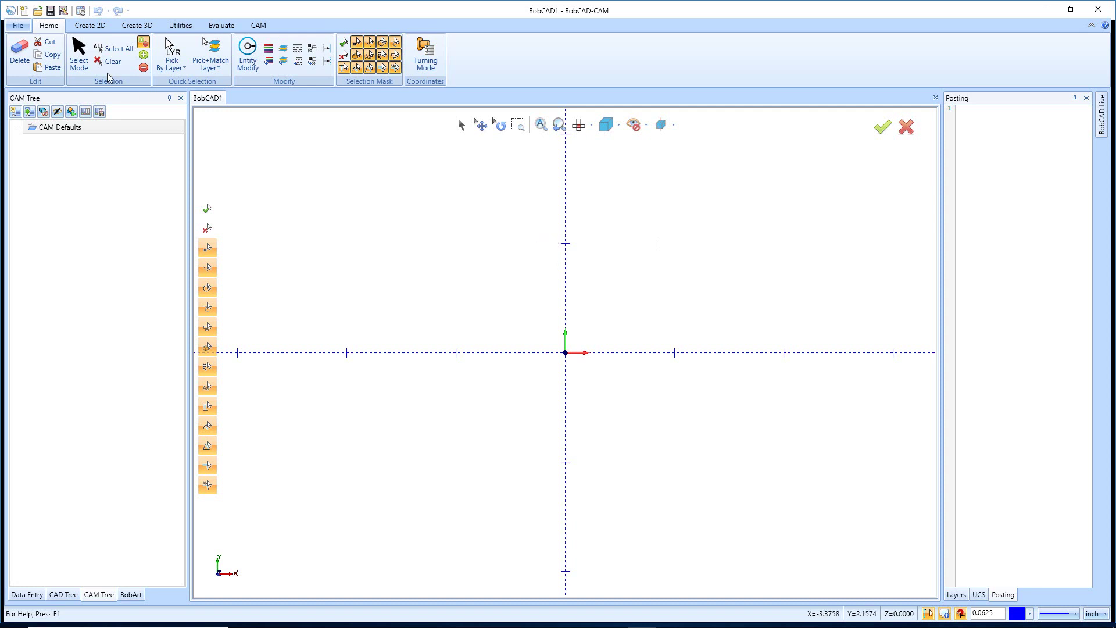
Open the Help page and choose Activate License to show the Unregistered dialog
{"action": "left_click", "coordinate": [27, 25]}
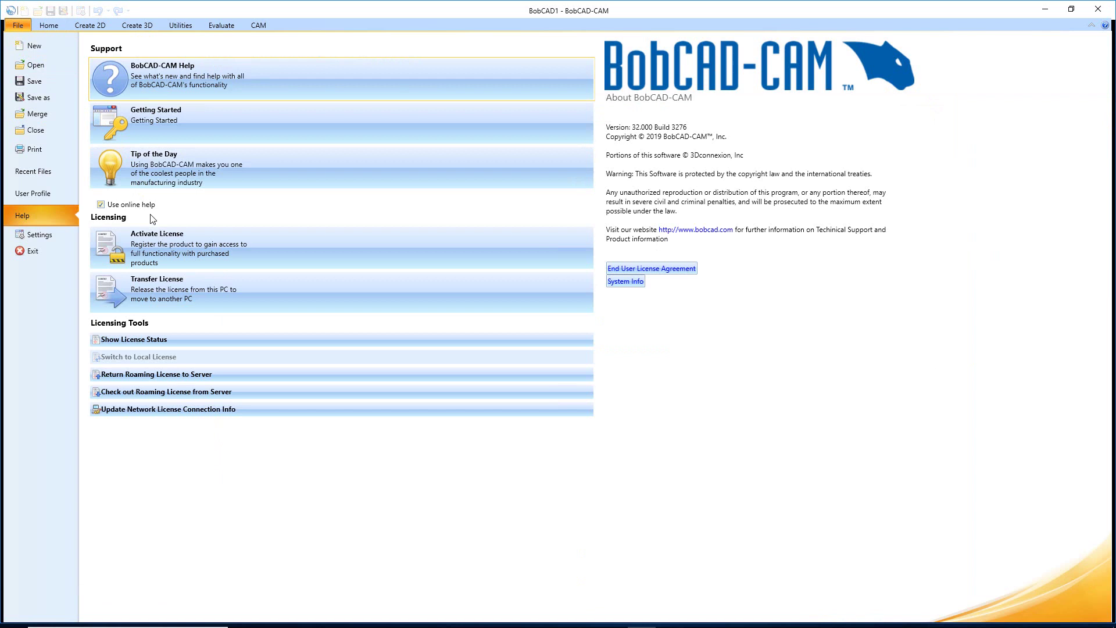
{"action": "left_click", "coordinate": [178, 248]}
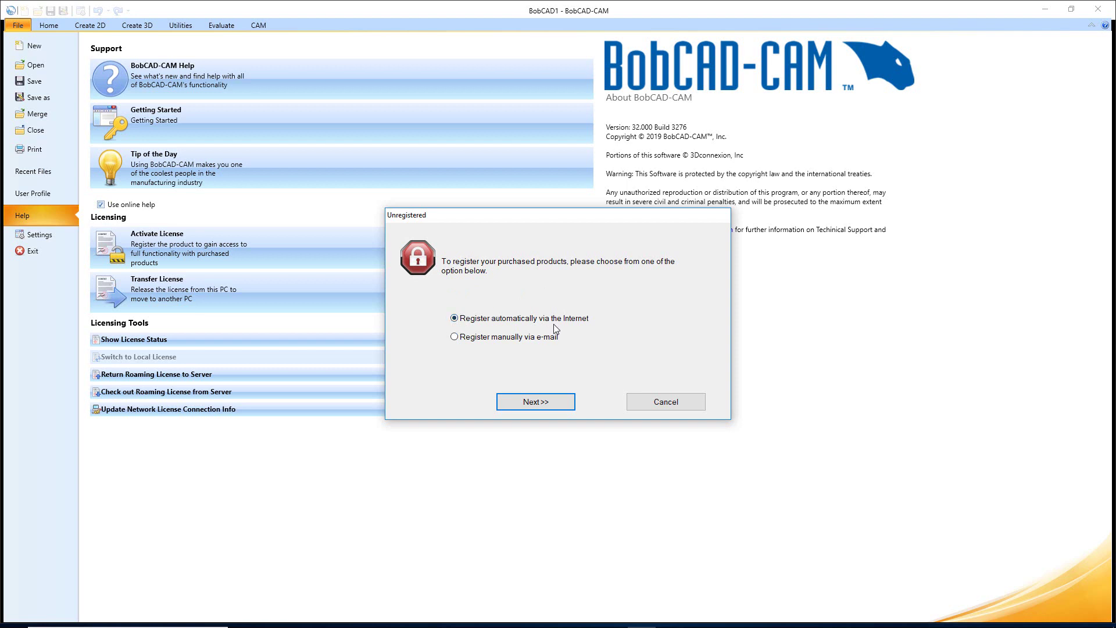
View the Online Activation step, then go back to register manually via e-mail
{"action": "left_click", "coordinate": [544, 403]}
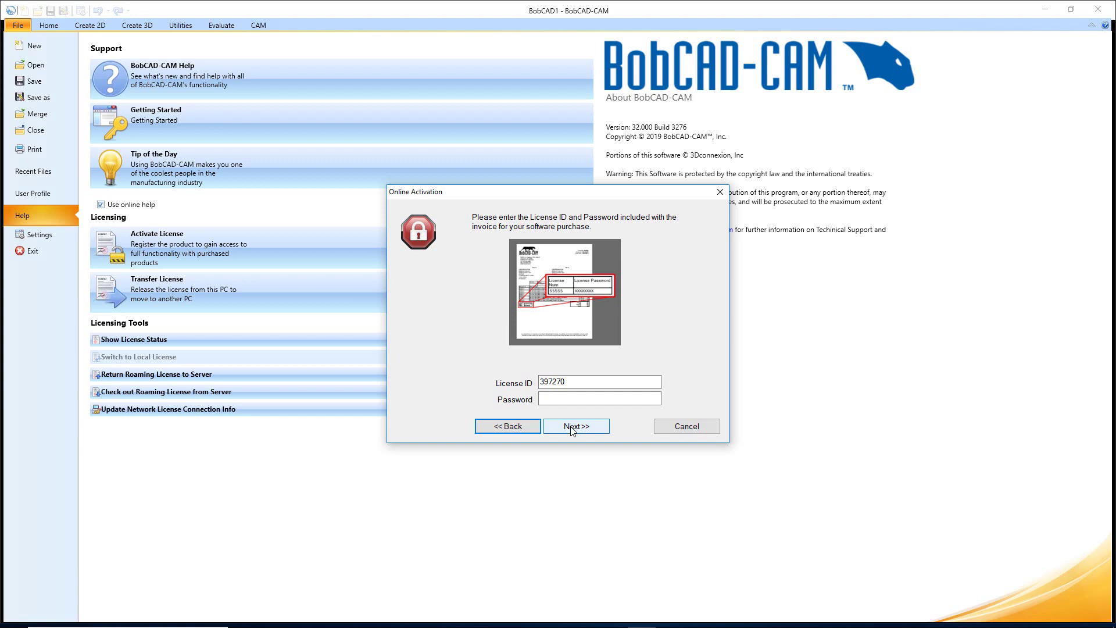
{"action": "left_click", "coordinate": [523, 428]}
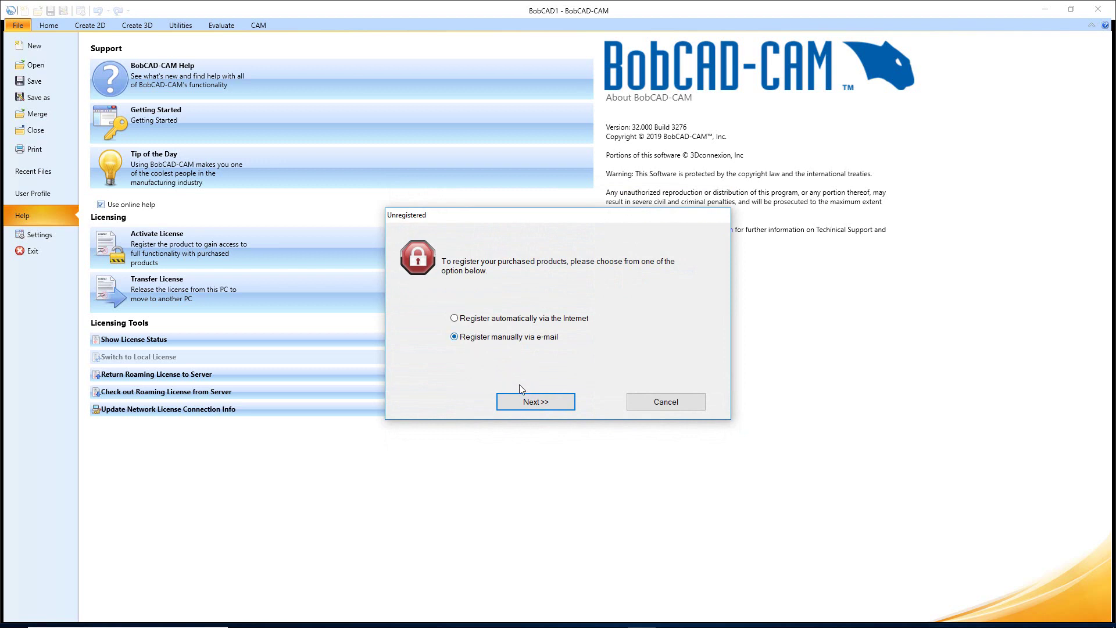
Preview the Email Activation page, return to the Unregistered dialog, and cancel without activating
{"action": "left_click", "coordinate": [526, 400]}
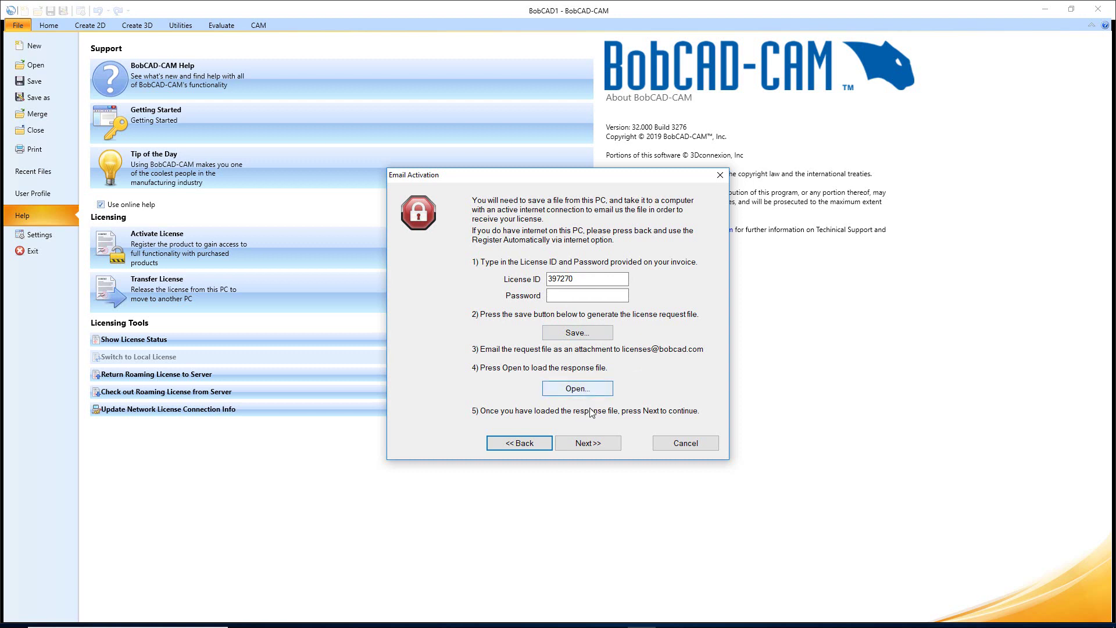
{"action": "left_click", "coordinate": [592, 445]}
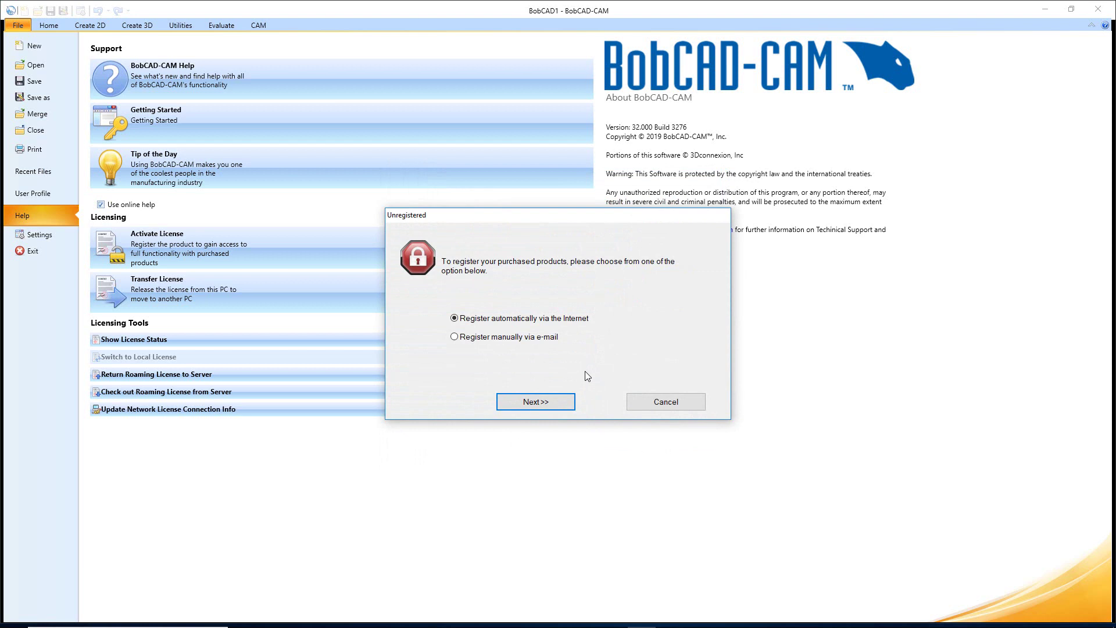
{"action": "left_click", "coordinate": [654, 396]}
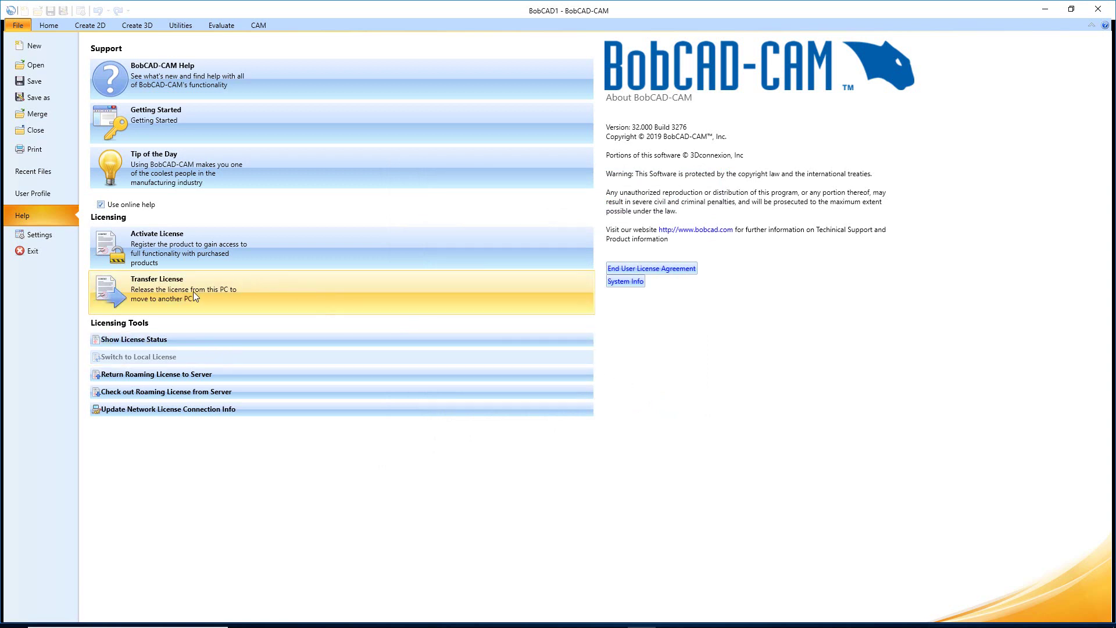
Under Transfer License, preview the manual e-mail transfer, then open Online License Transfer
{"action": "left_click", "coordinate": [156, 288]}
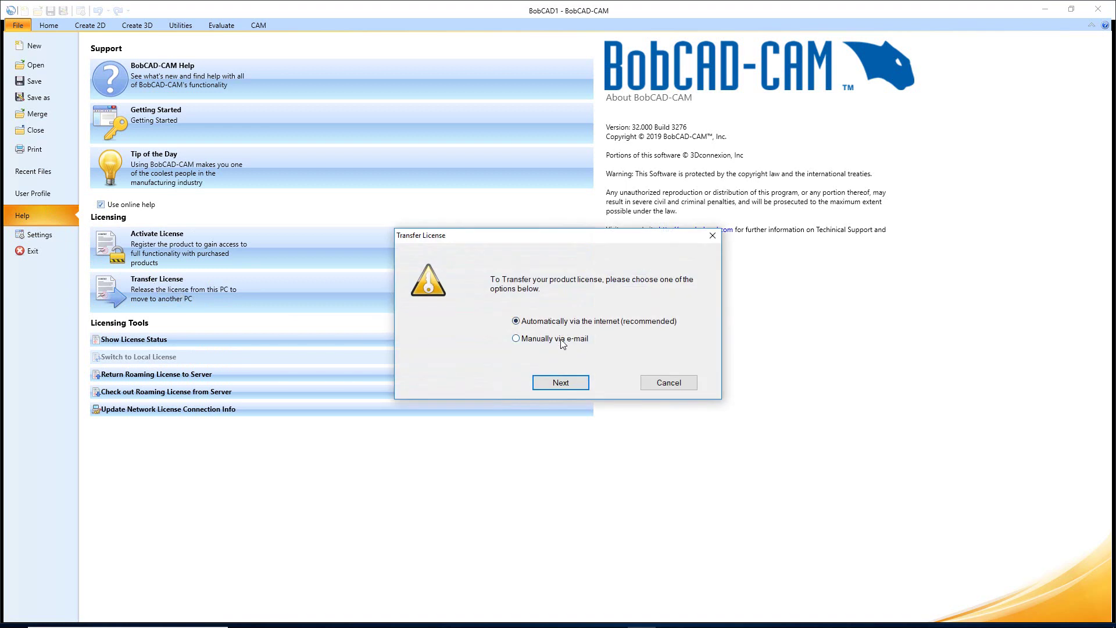
{"action": "left_click", "coordinate": [562, 343]}
{"action": "left_click", "coordinate": [566, 382]}
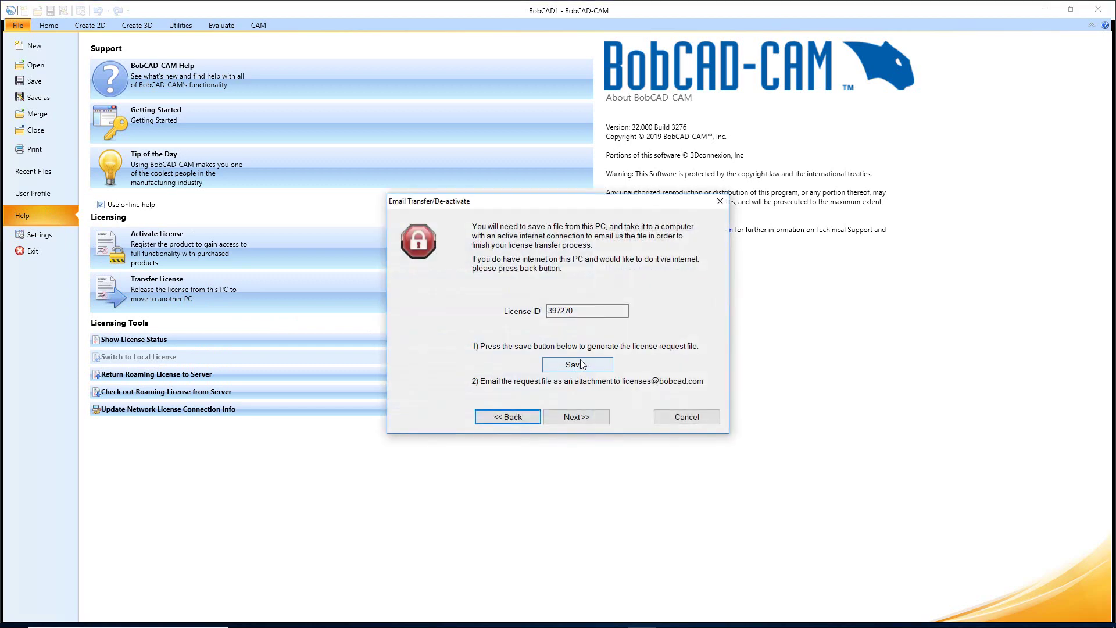
{"action": "left_click", "coordinate": [530, 417]}
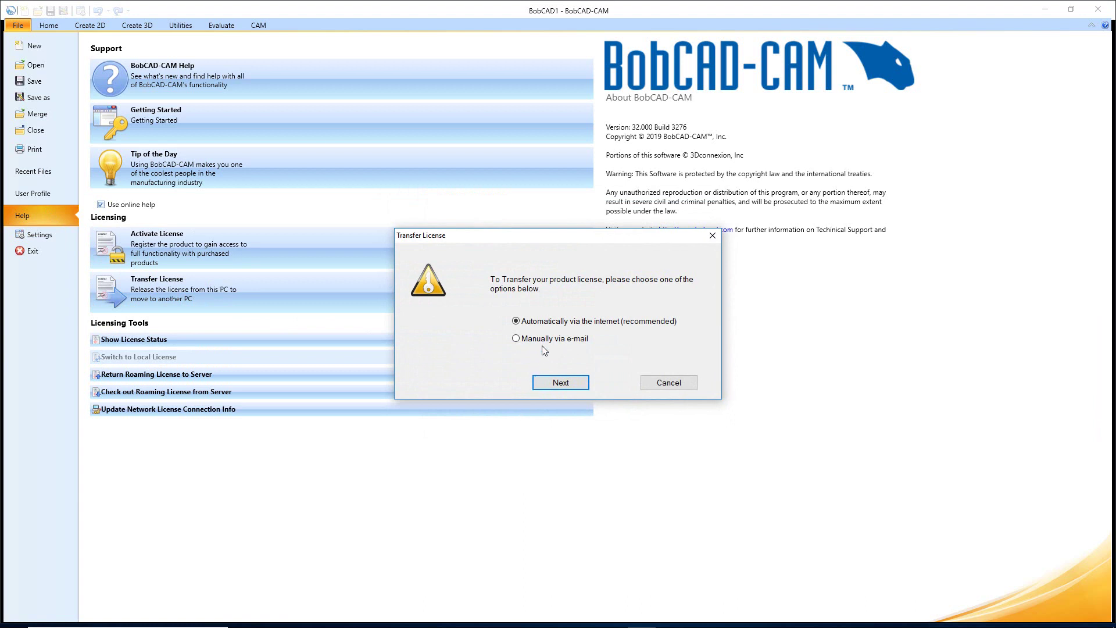
{"action": "left_click", "coordinate": [561, 383]}
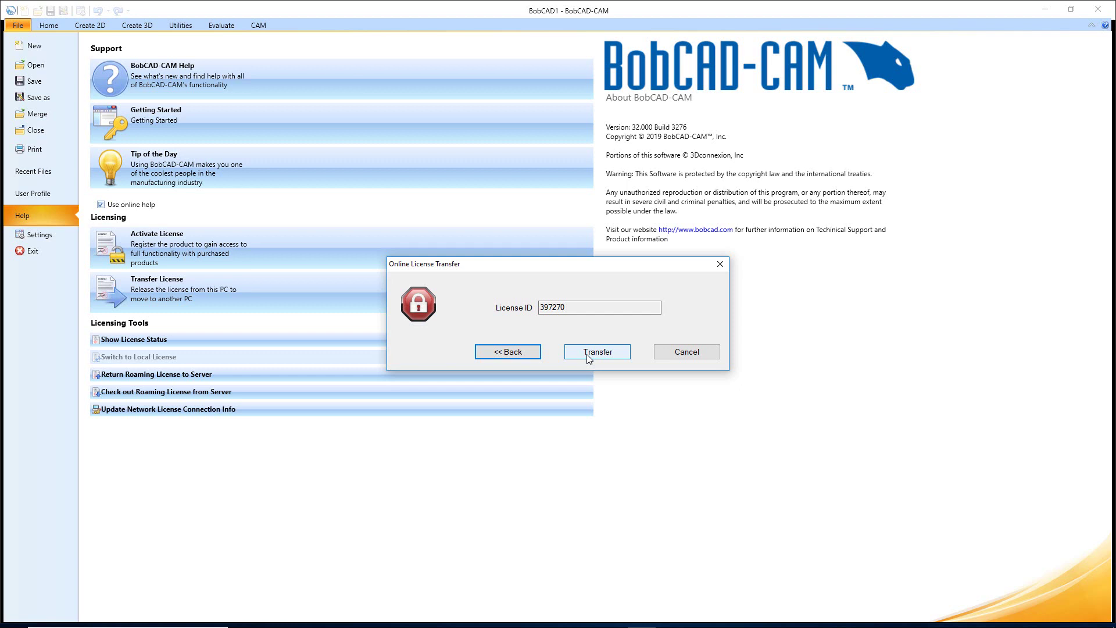
Cancel the Online License Transfer and return from the Help page to the empty BobCAD1 drawing
{"action": "left_click", "coordinate": [670, 360]}
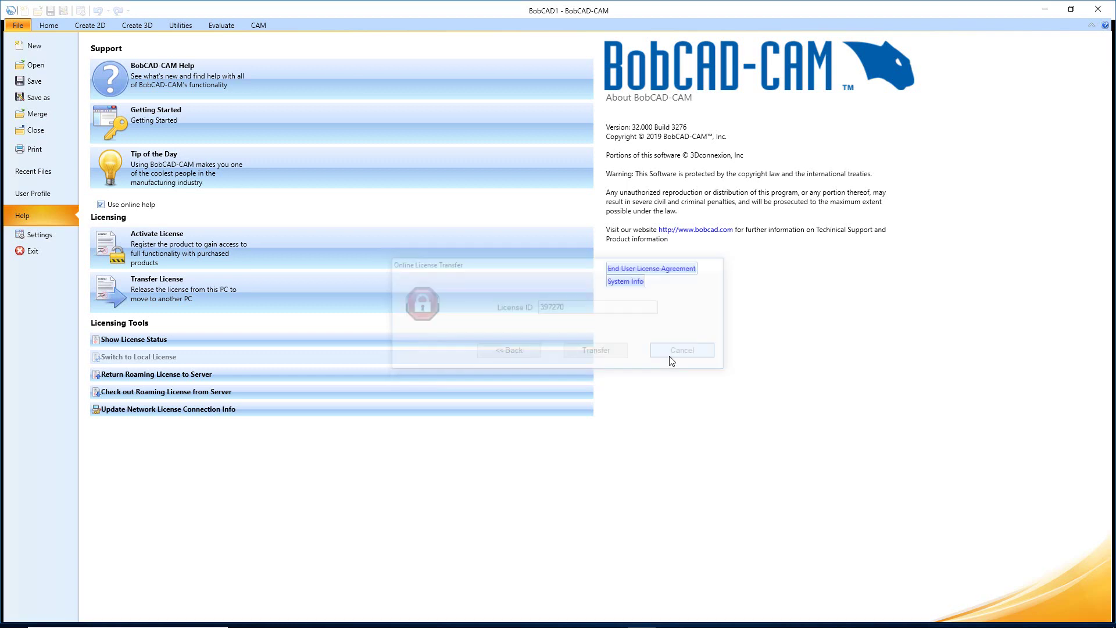
{"action": "left_click", "coordinate": [22, 26]}
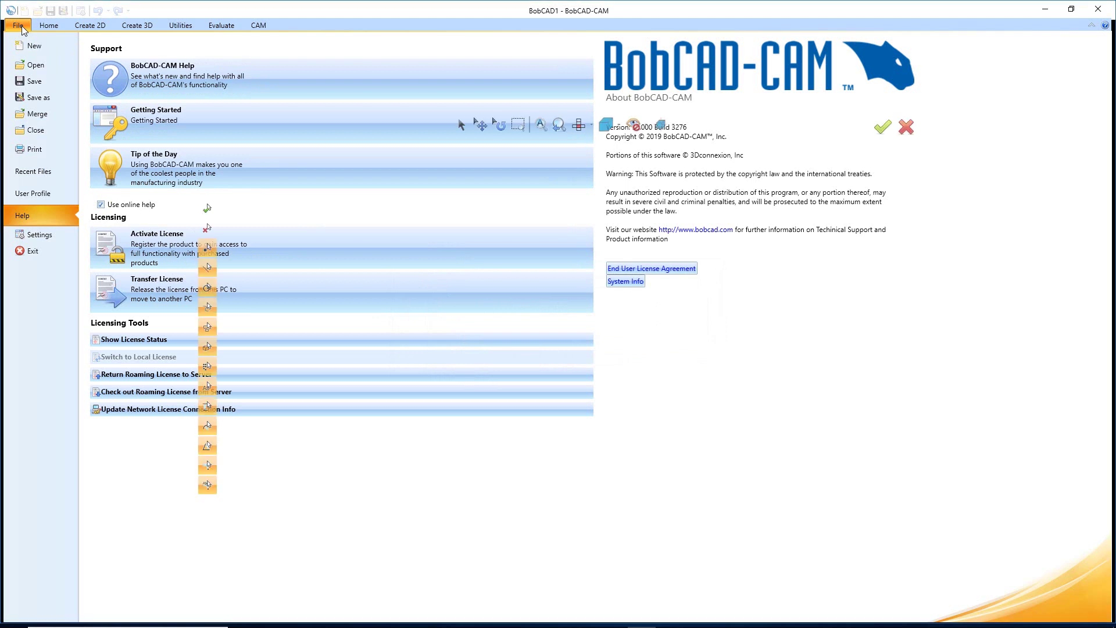